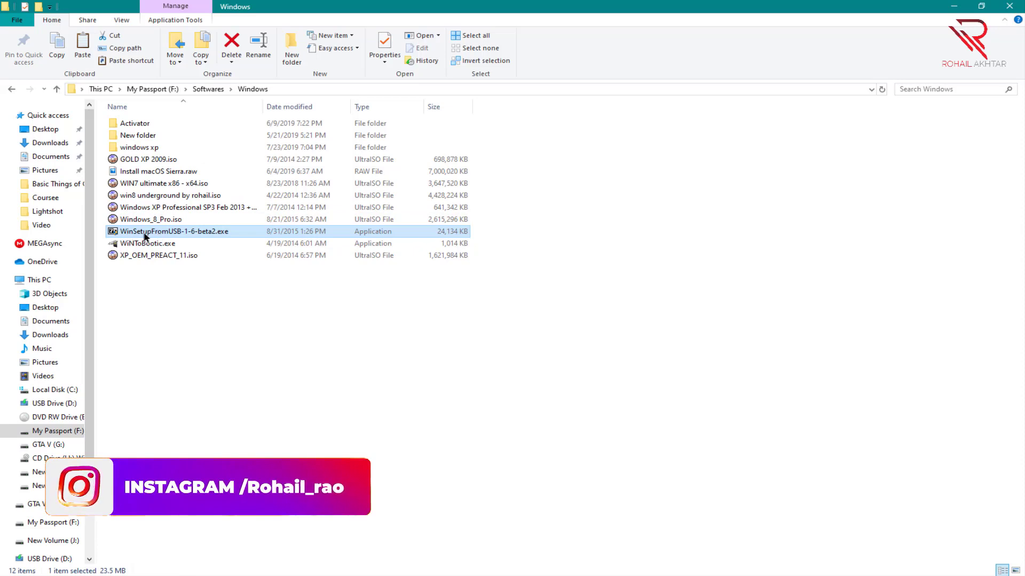
- Run WinSetupFromUSB-1-6-beta2.exe and extract its contents to F:\Softwares\Windows\
double_click(146, 234)
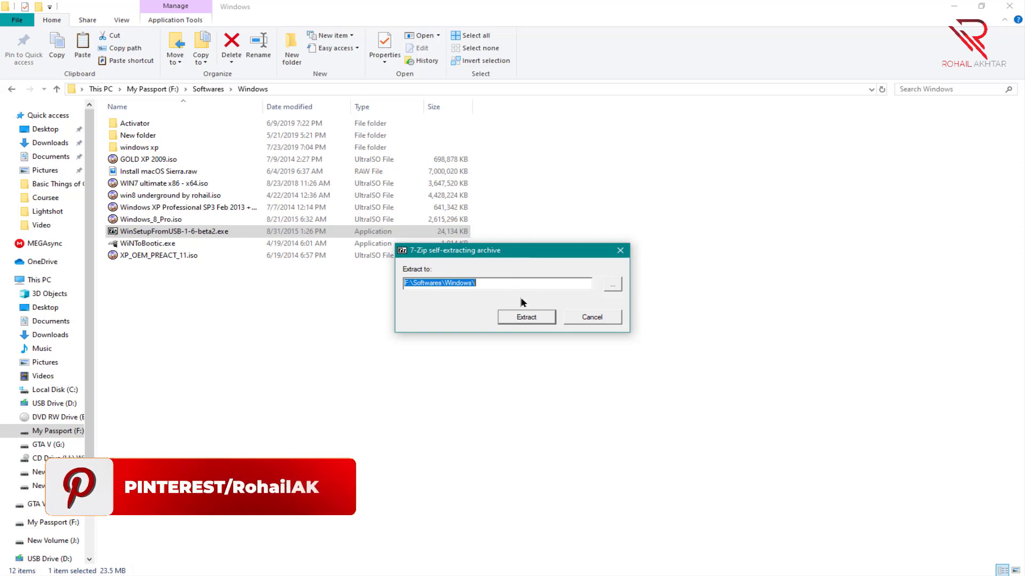
left_click(521, 318)
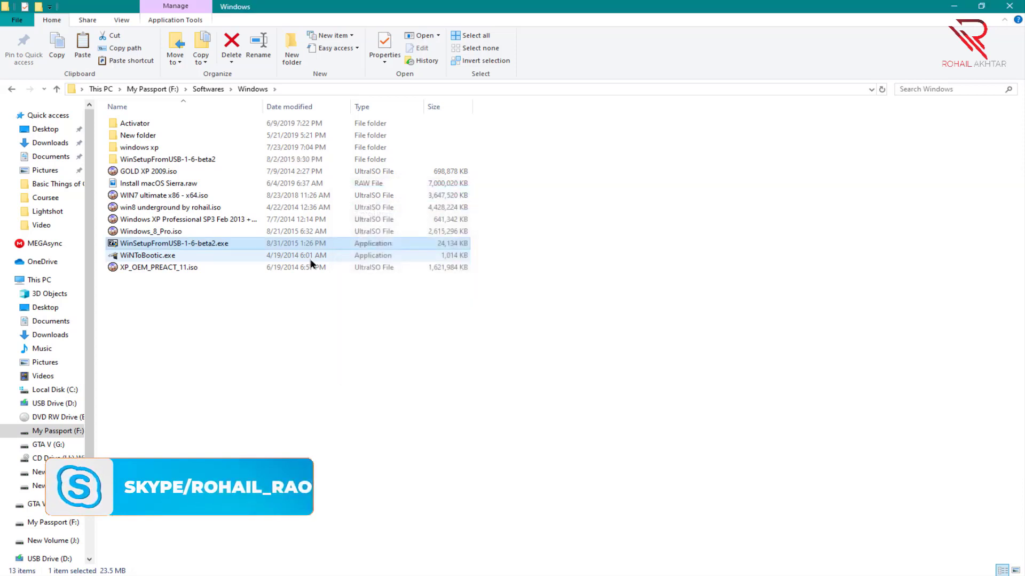
left_click(154, 159)
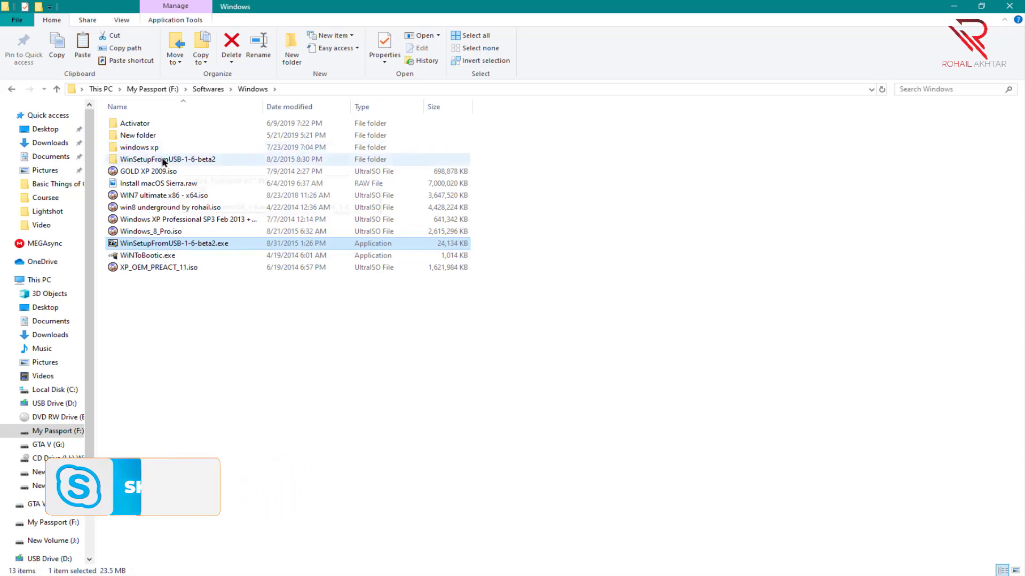
- Check the 7-Zip extraction options available for GOLD XP 2009.iso without extracting it
left_click(128, 176)
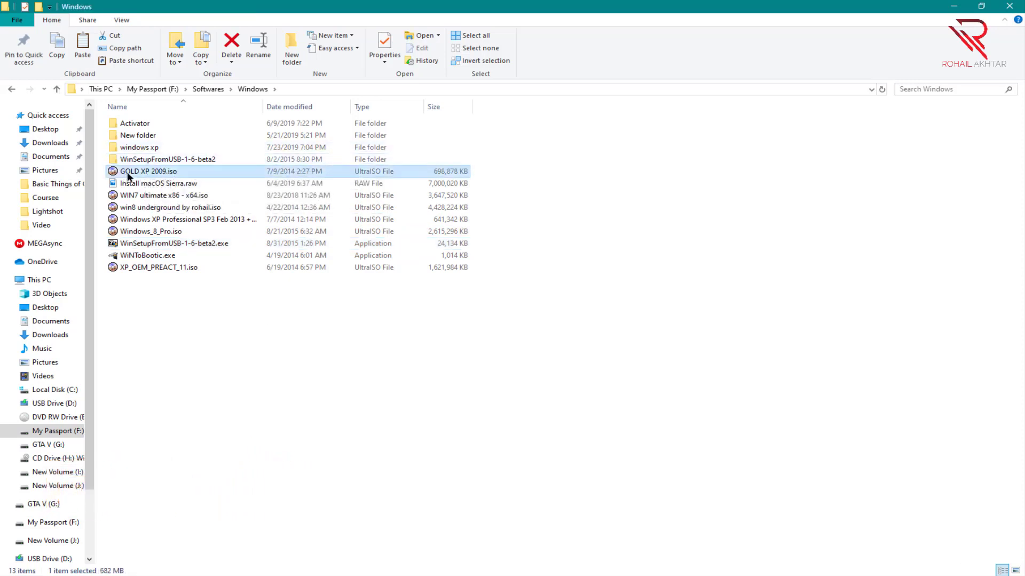
right_click(156, 173)
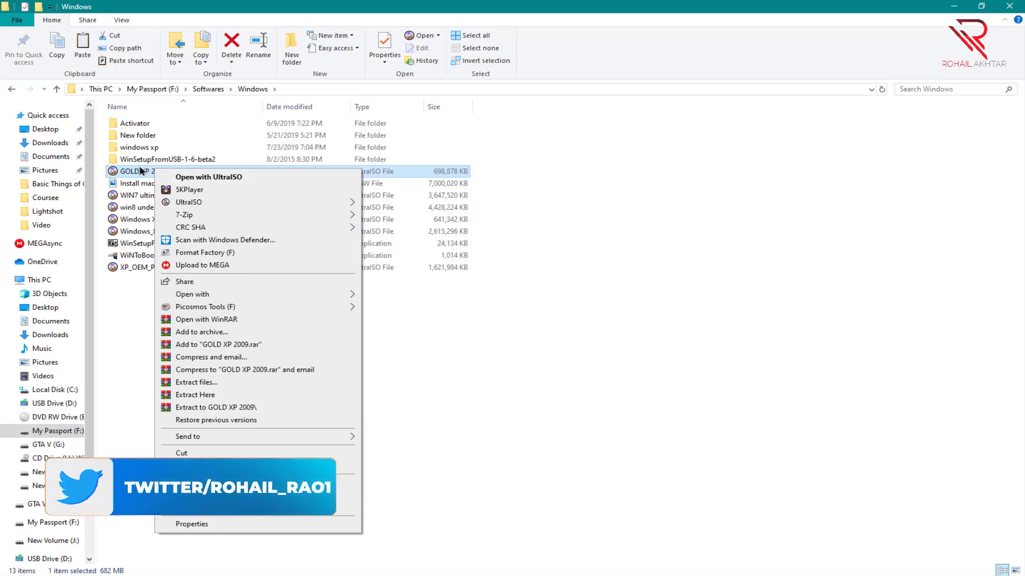
mouse_move(247, 221)
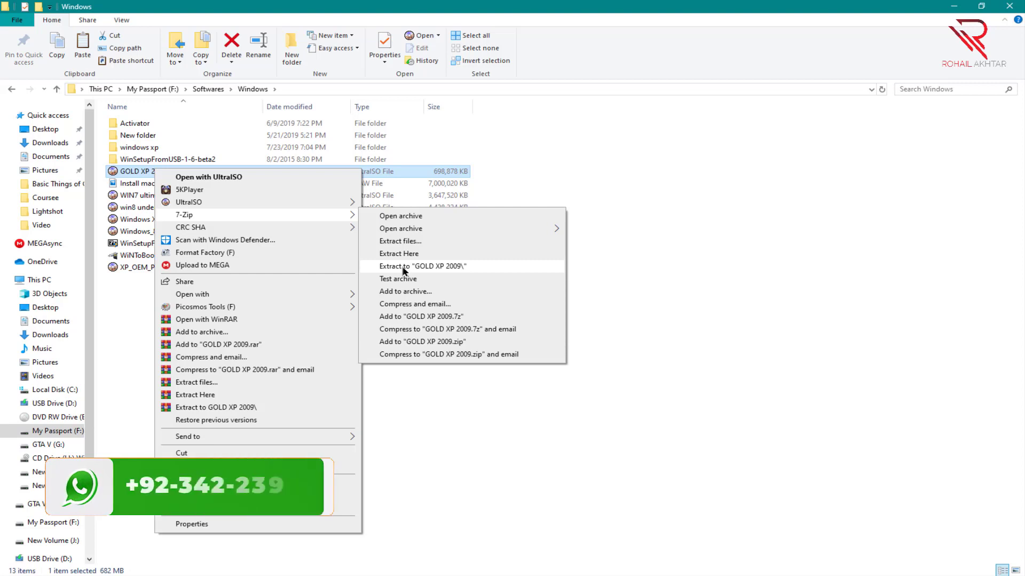
left_click(111, 148)
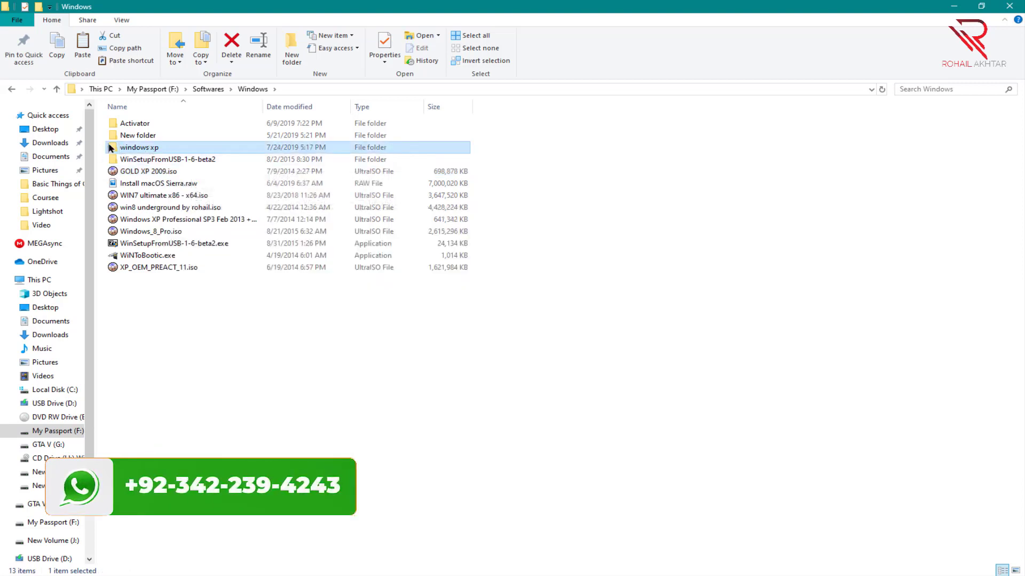
- Open the extracted WinSetupFromUSB-1-6-beta2 folder and launch WinSetupFromUSB_1-6_x64.exe
left_click(149, 160)
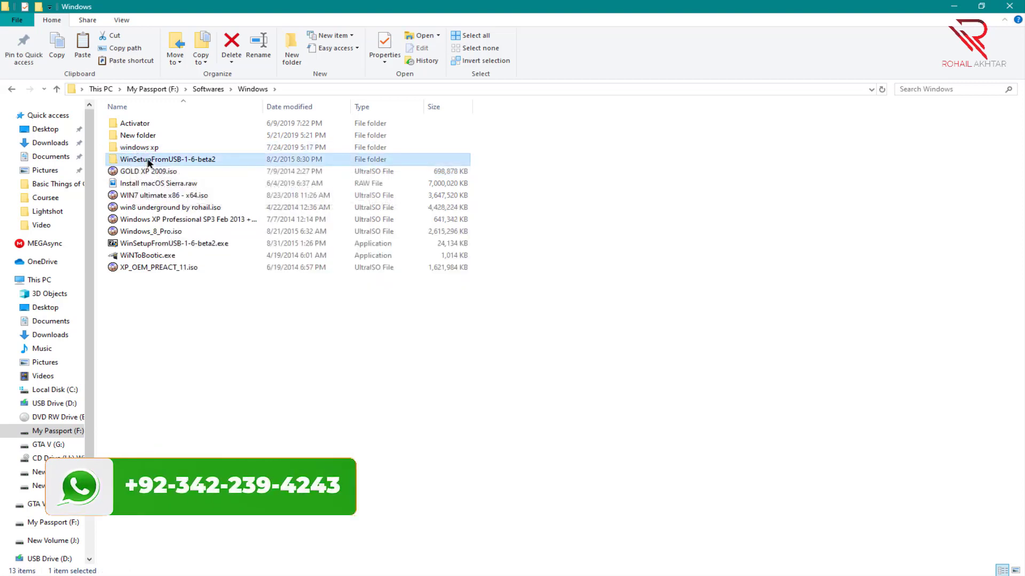
left_click(149, 160)
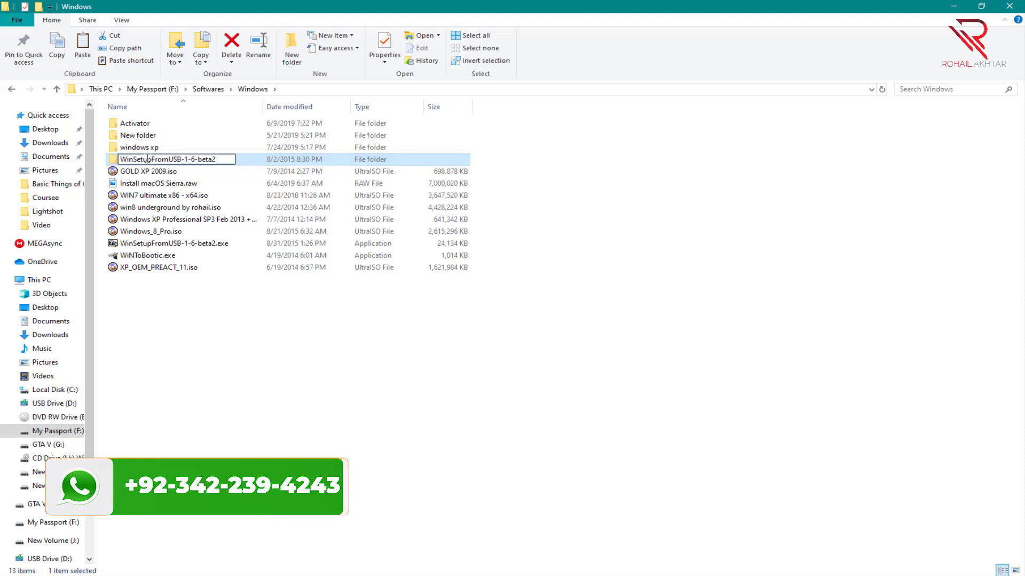
left_click(254, 160)
double_click(255, 160)
left_click(178, 150)
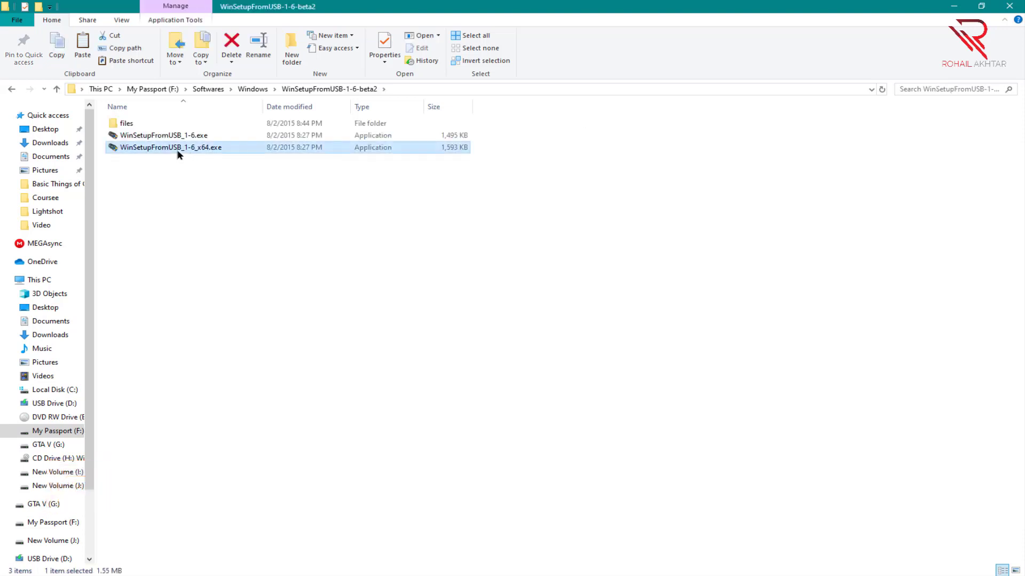
left_click(184, 139)
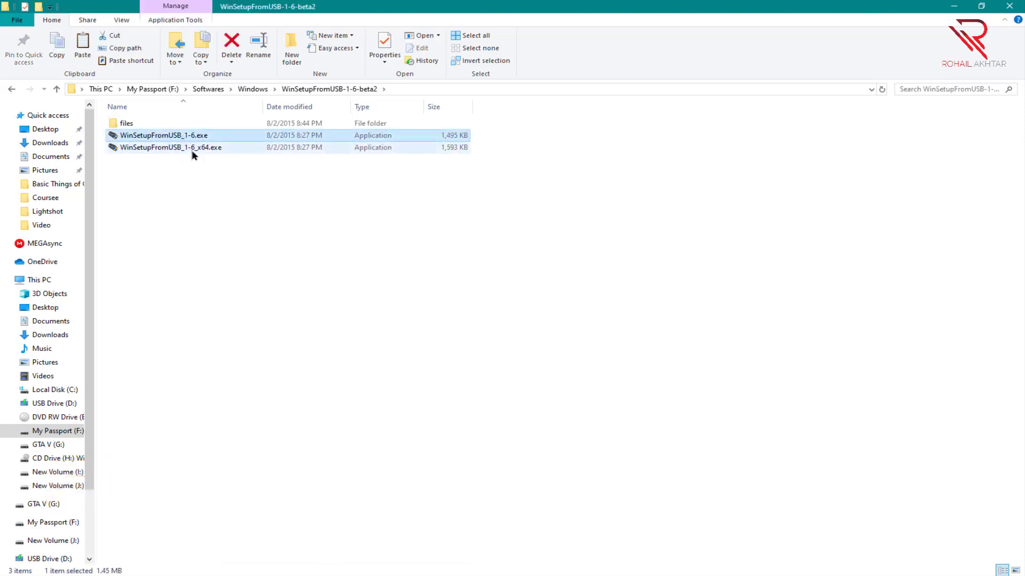
left_click(192, 151)
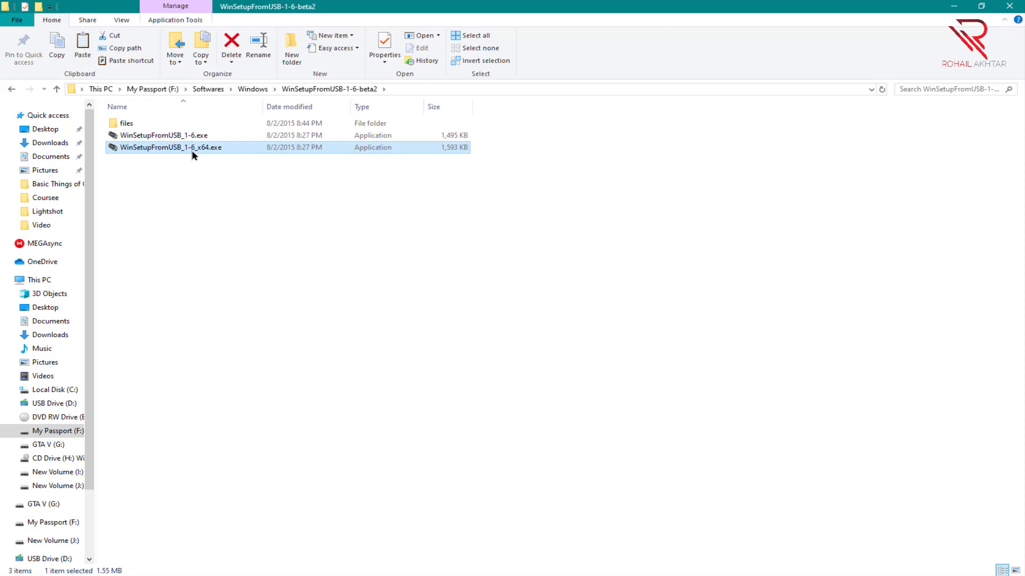
double_click(192, 152)
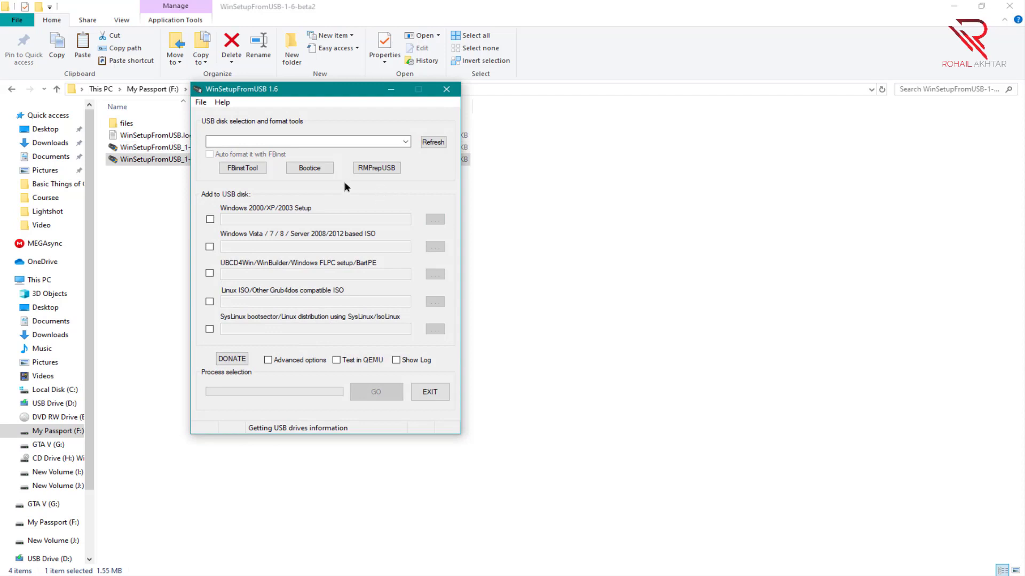
- Choose the D: Generic Mass-Storage drive as the USB disk and enable auto format with FBinst
left_click(403, 142)
left_click(337, 153)
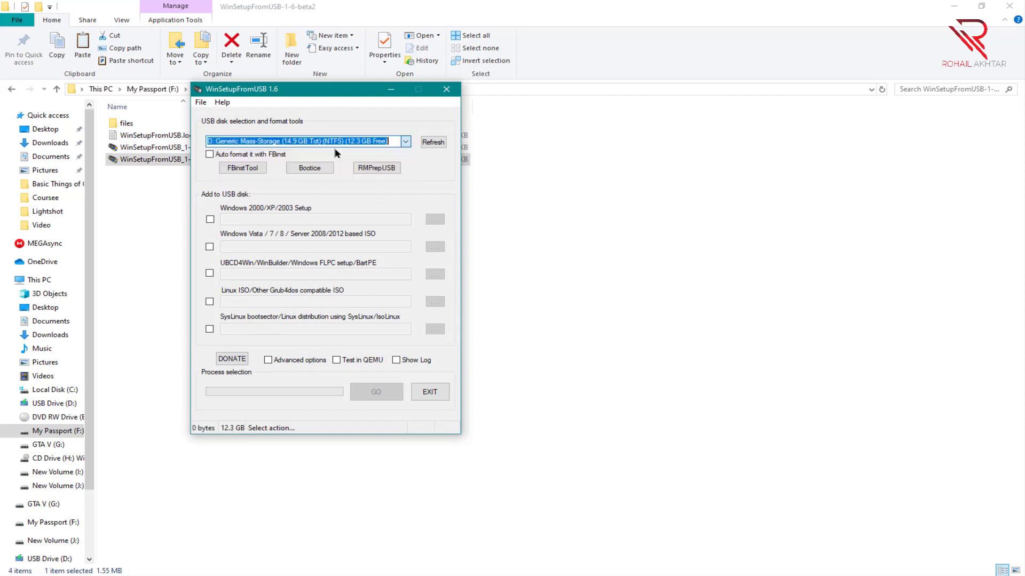
left_click(210, 155)
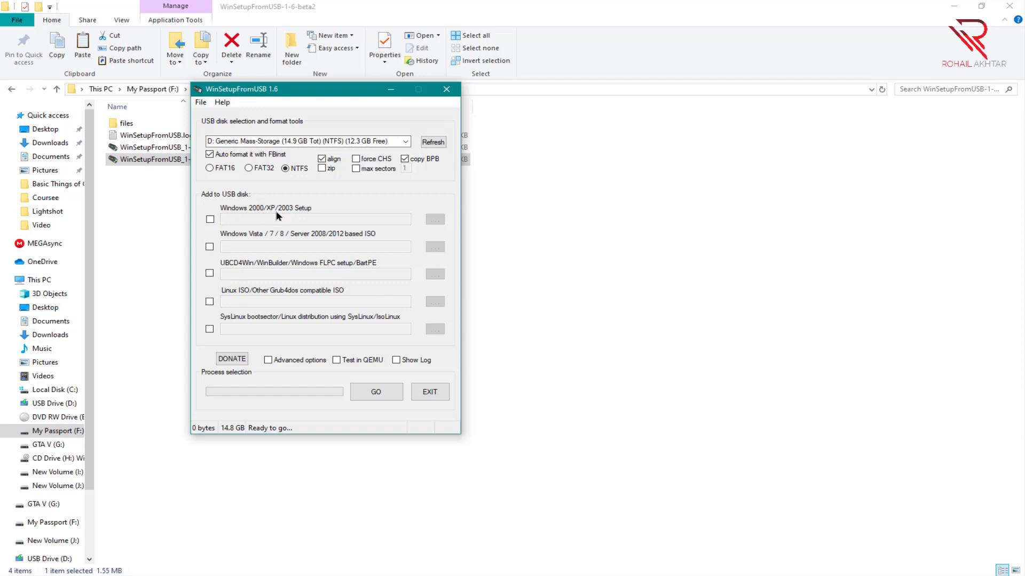
- Add a Windows 2000/XP/2003 Setup source from F:\Softwares\Windows\windows xp and accept the Microsoft Windows EULA
left_click(209, 219)
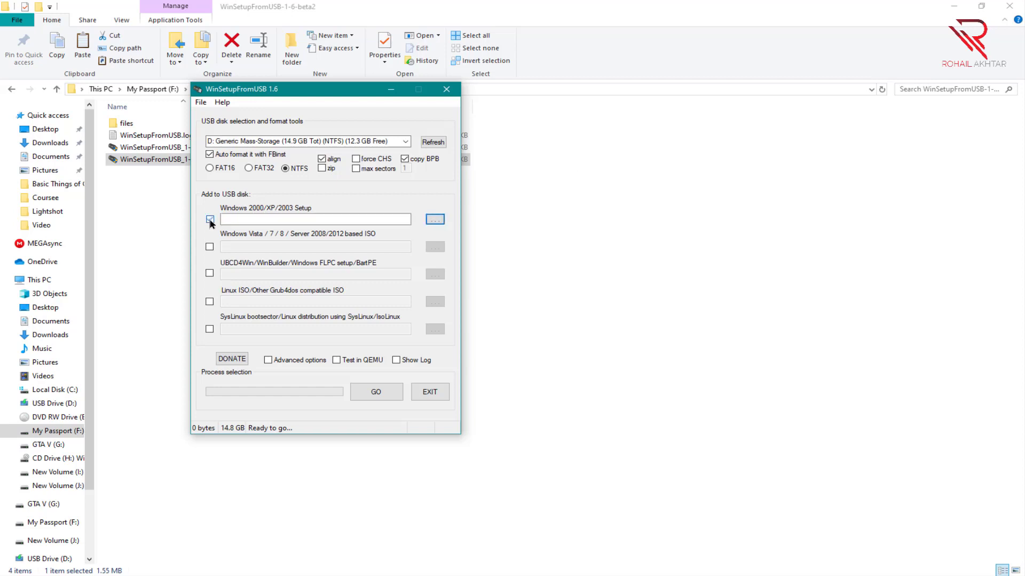
left_click(433, 221)
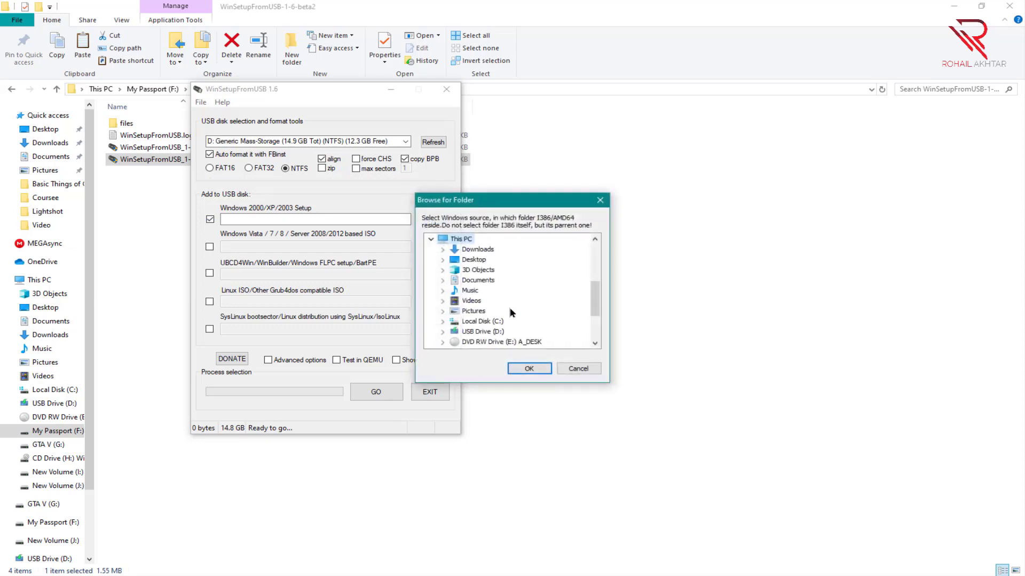
left_click_drag(515, 205, 437, 197)
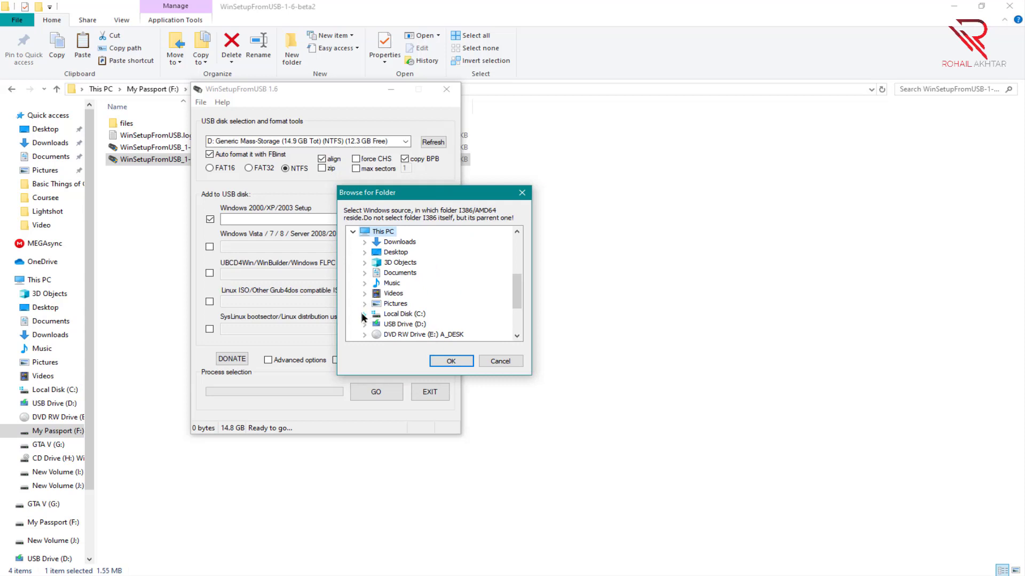
scroll(366, 315, "down", 2)
left_click(364, 284)
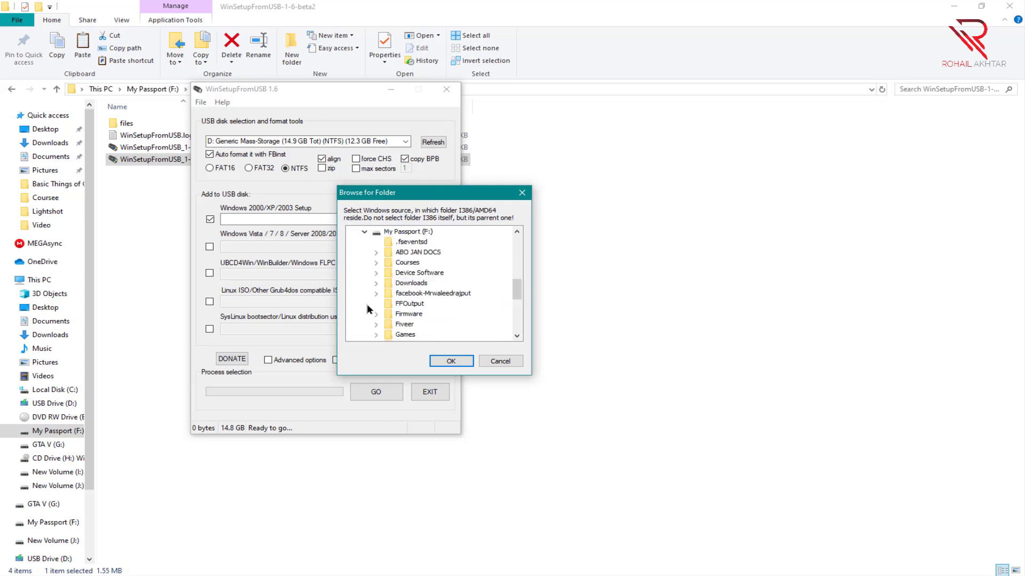
scroll(367, 299, "down", 4)
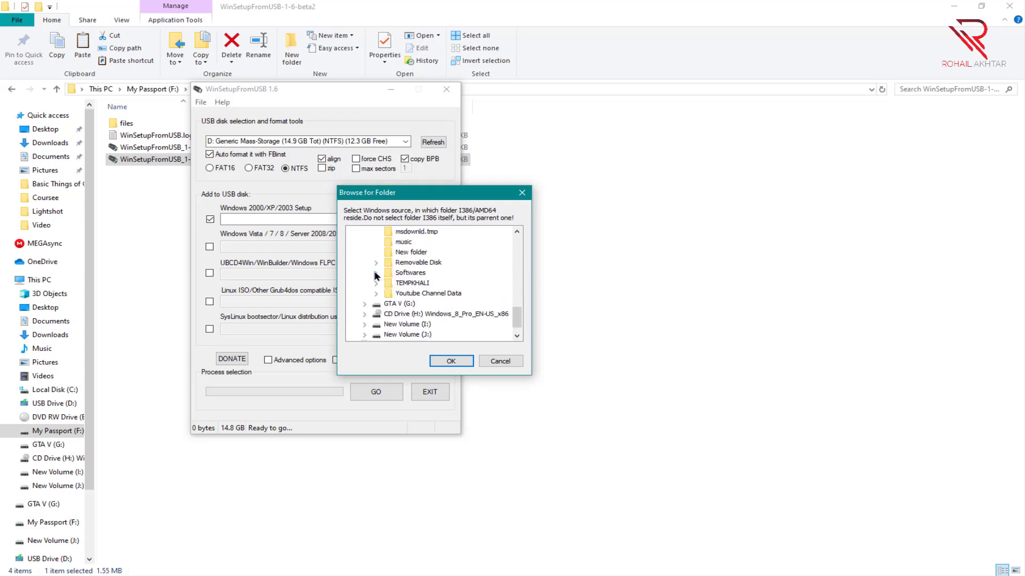
left_click(376, 276)
left_click(388, 274)
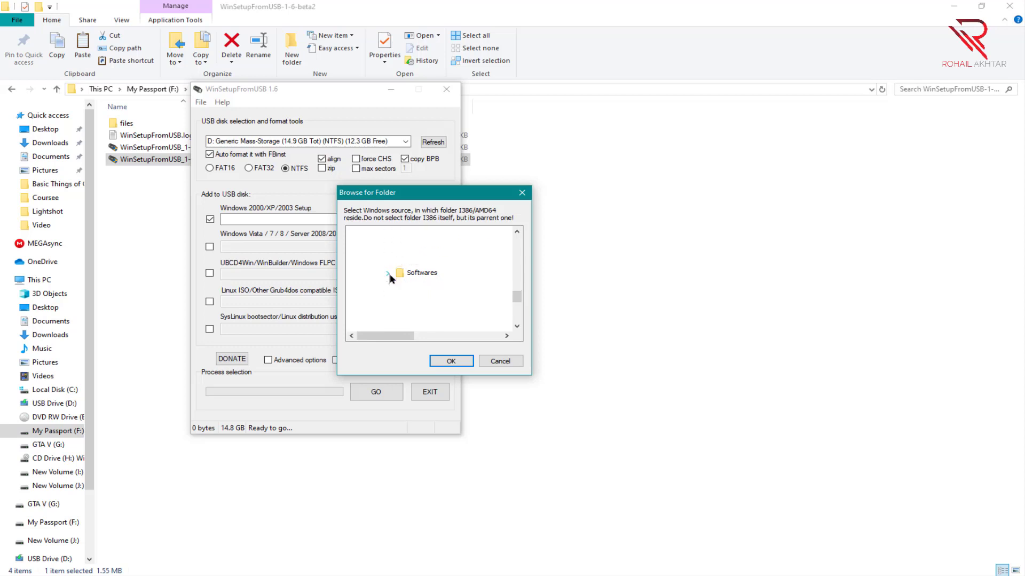
left_click(388, 233)
left_click(388, 283)
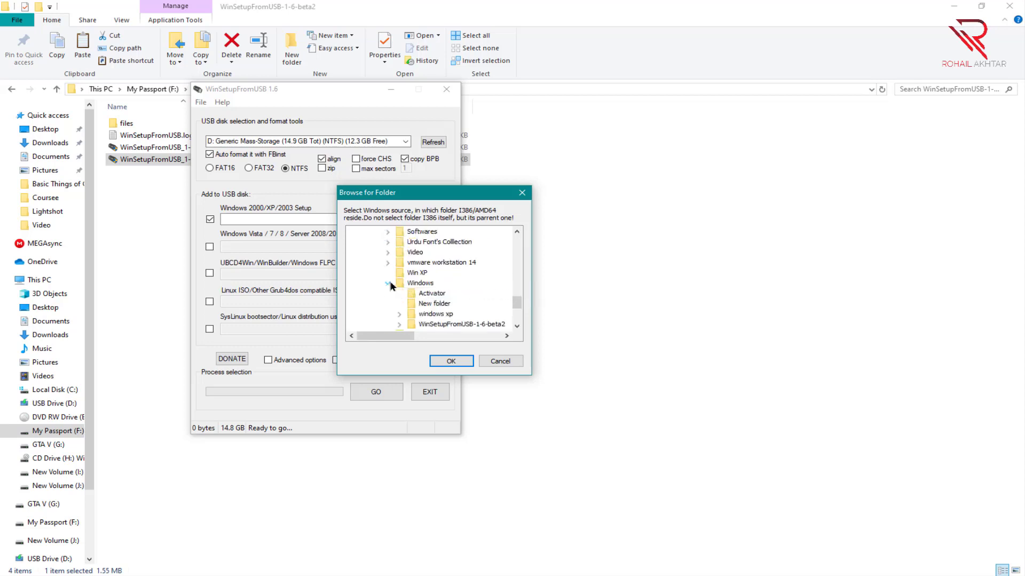
left_click(430, 284)
left_click(399, 284)
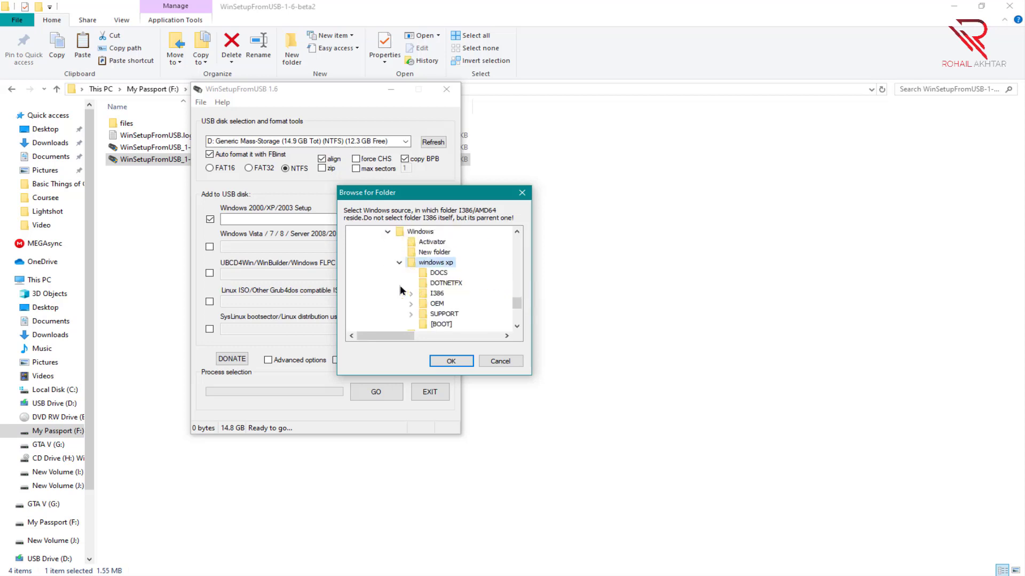
left_click(451, 361)
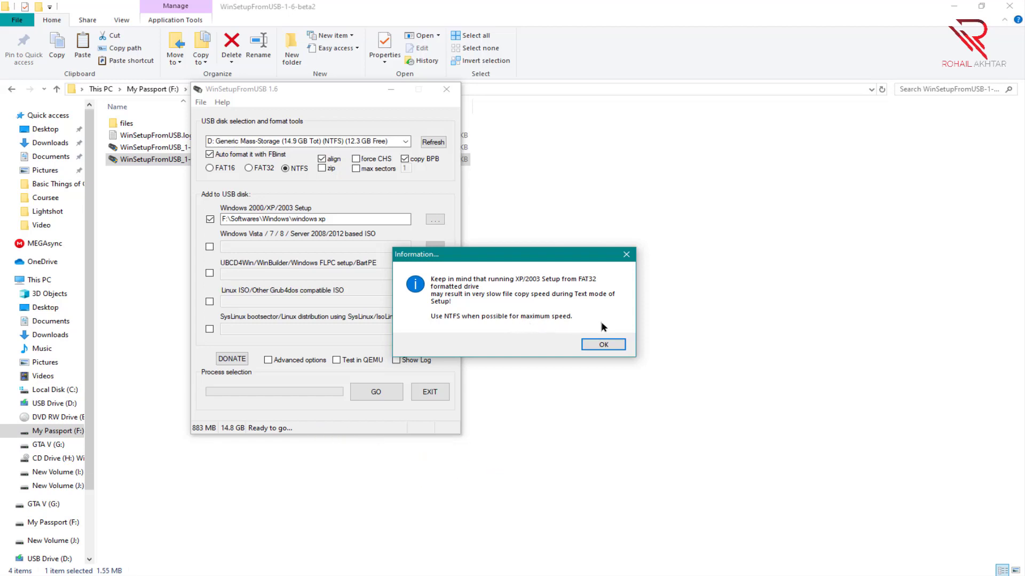
left_click(605, 344)
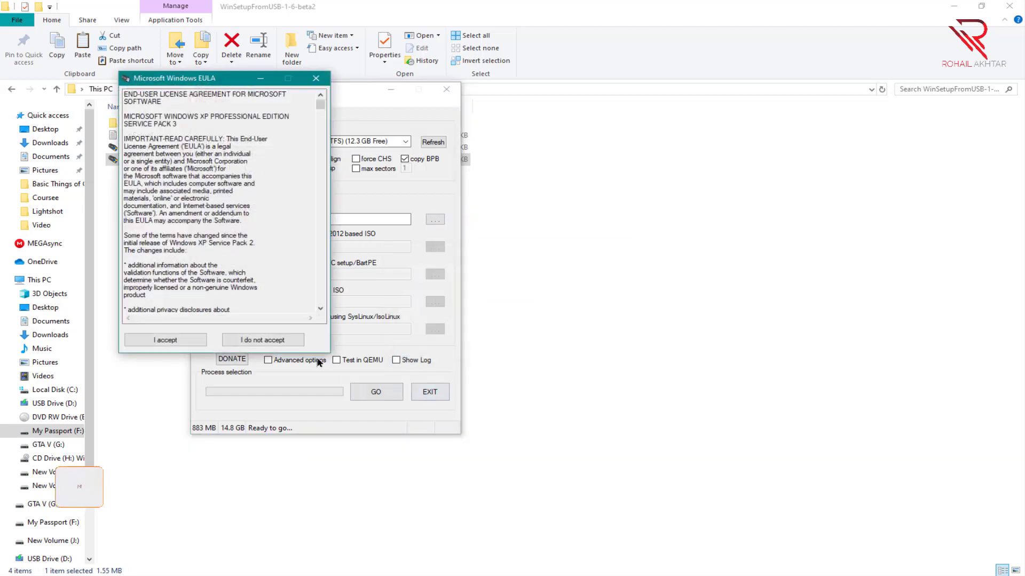
left_click(184, 342)
- Enable Test in QEMU and start creating the USB drive, agreeing to erase all data on it
left_click(339, 360)
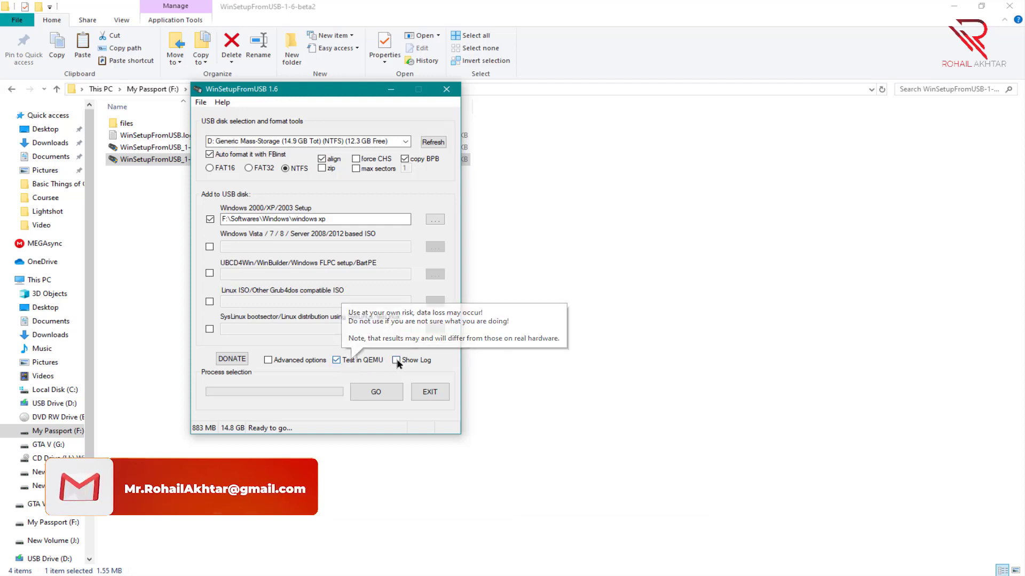
left_click(380, 396)
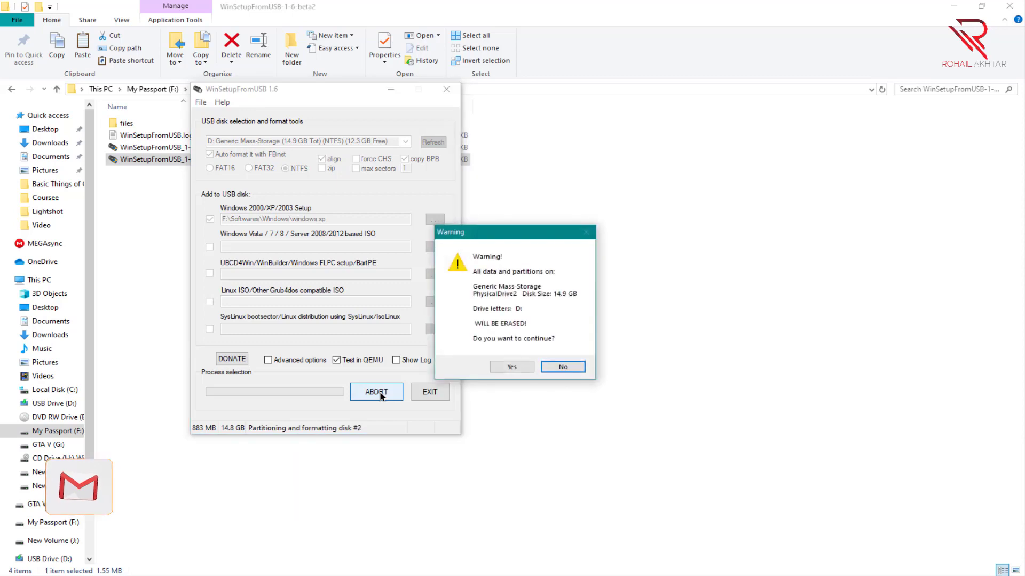
left_click(513, 367)
left_click(553, 408)
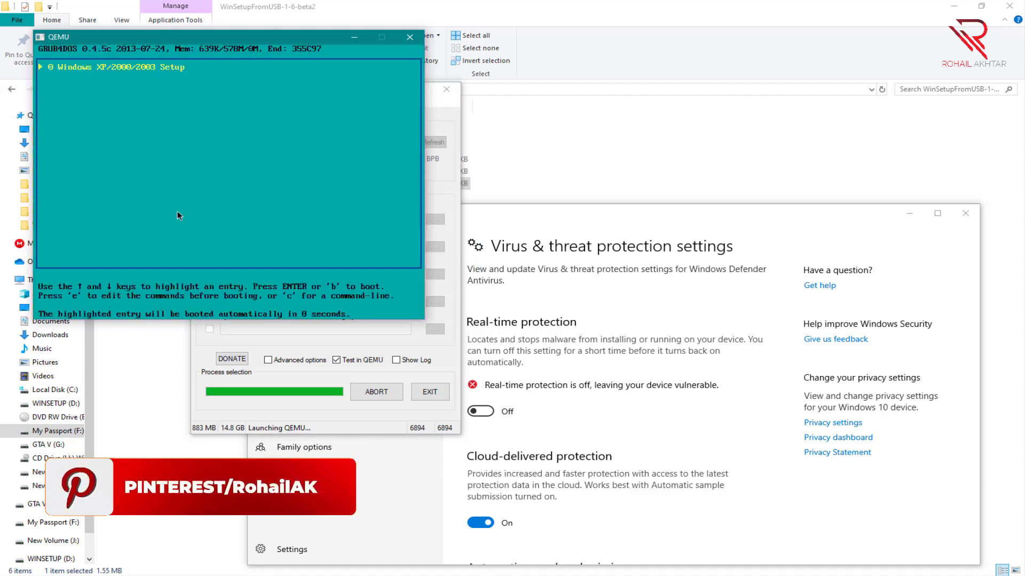
- Review the first and second part entries of the Windows XP/2000/2003 Setup boot menu in QEMU, and close the test window
left_click(196, 204)
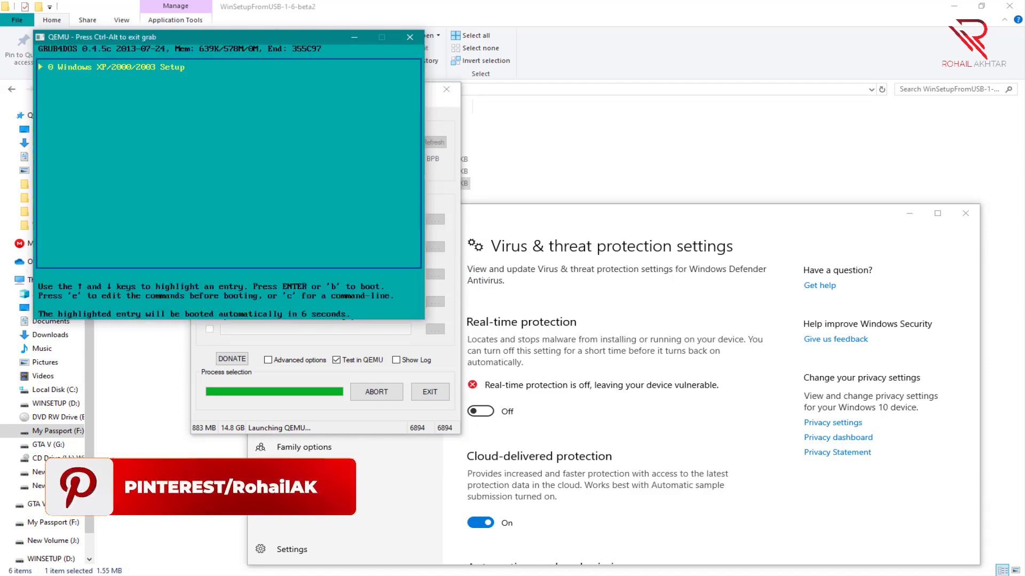
key("Return")
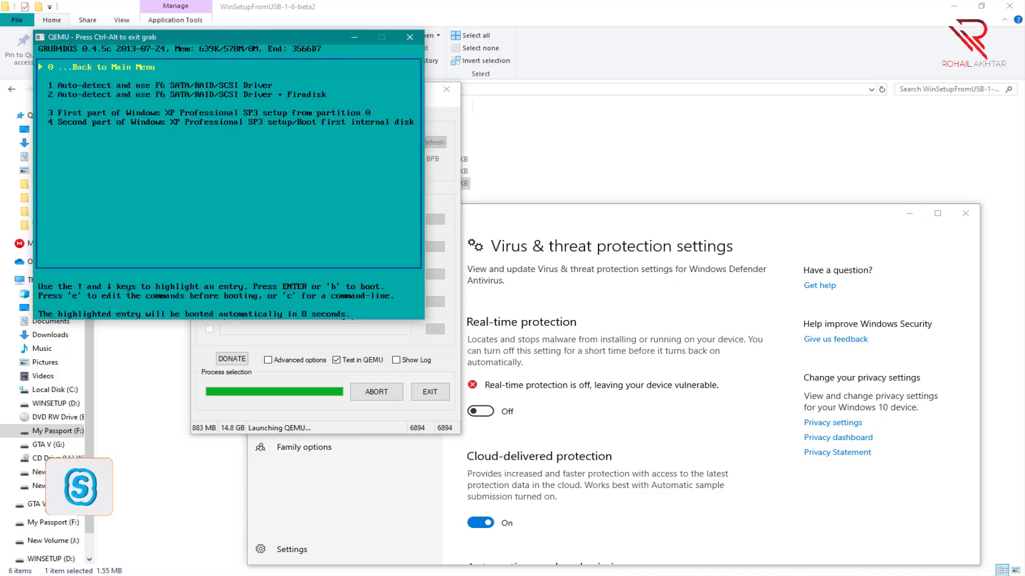
key("Down")
key("Down")
key("Down")
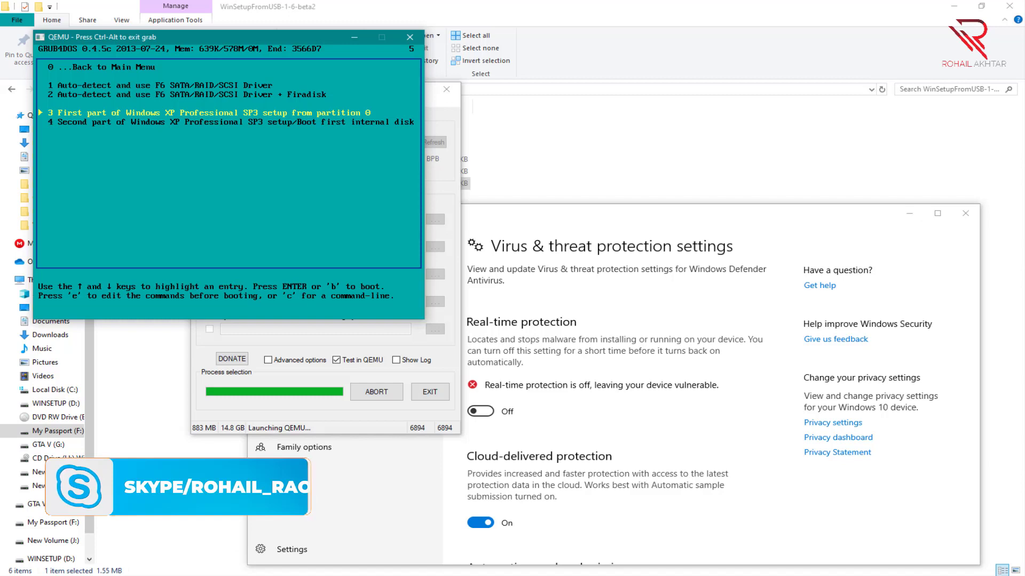
key("Down")
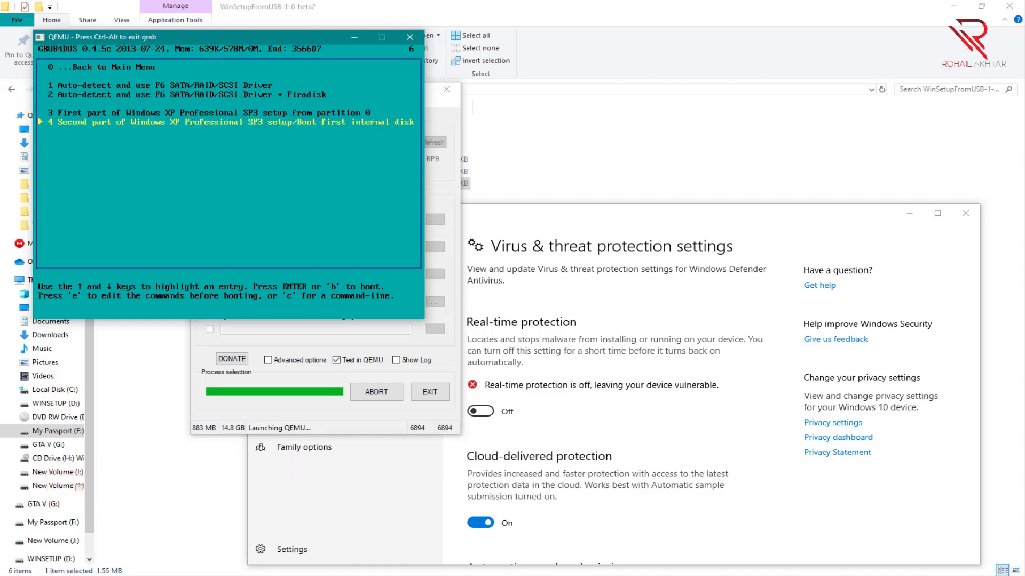
key("Up")
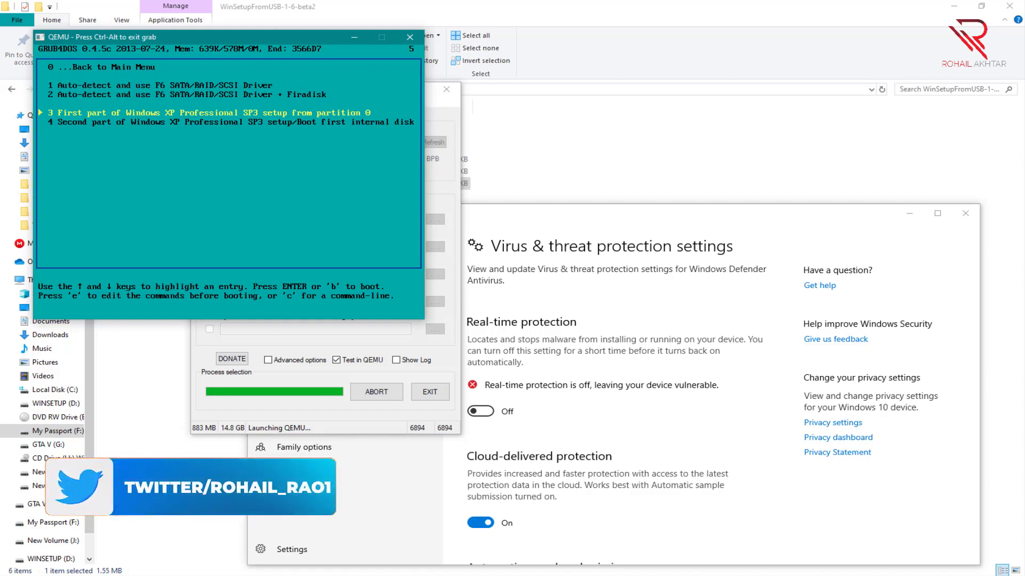
key("Down")
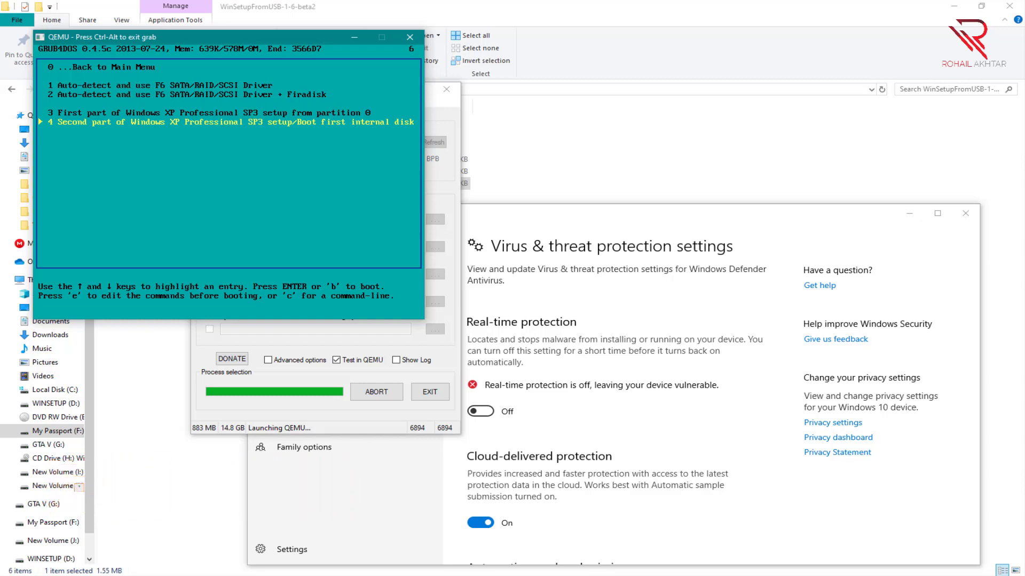
key("ctrl+alt")
left_click(407, 36)
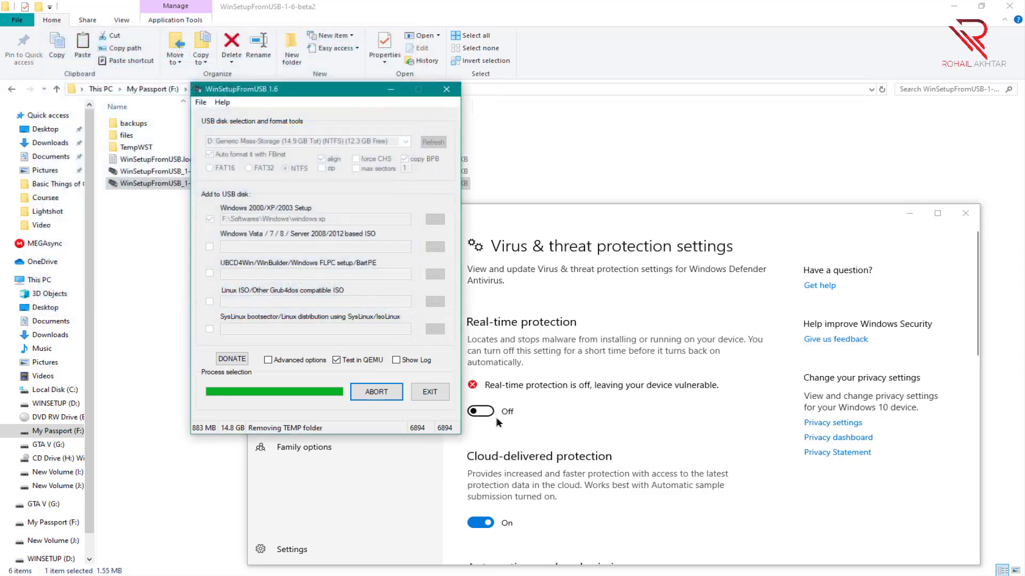